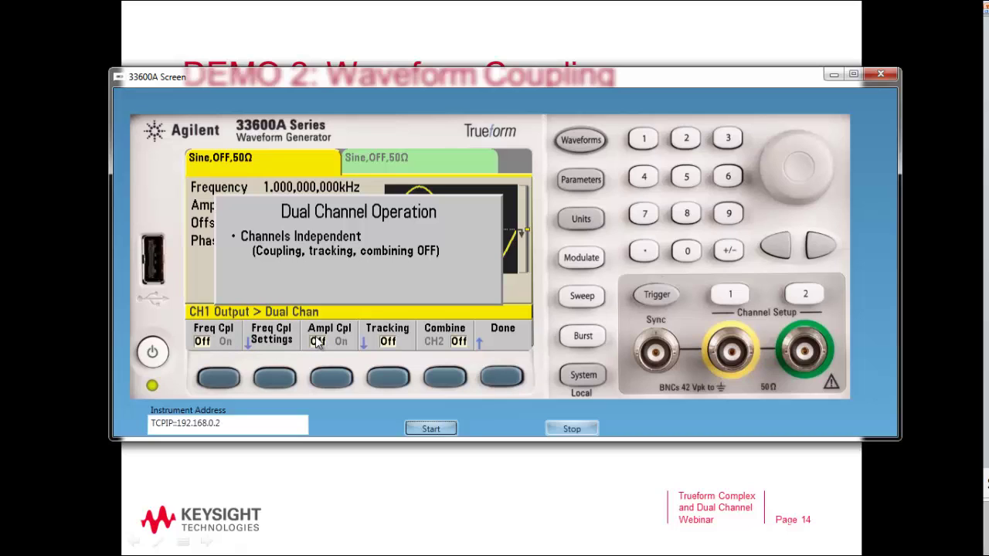
Step: Turn Ampl Cpl On in Dual Channel so both channels share amplitude and offset
click(332, 378)
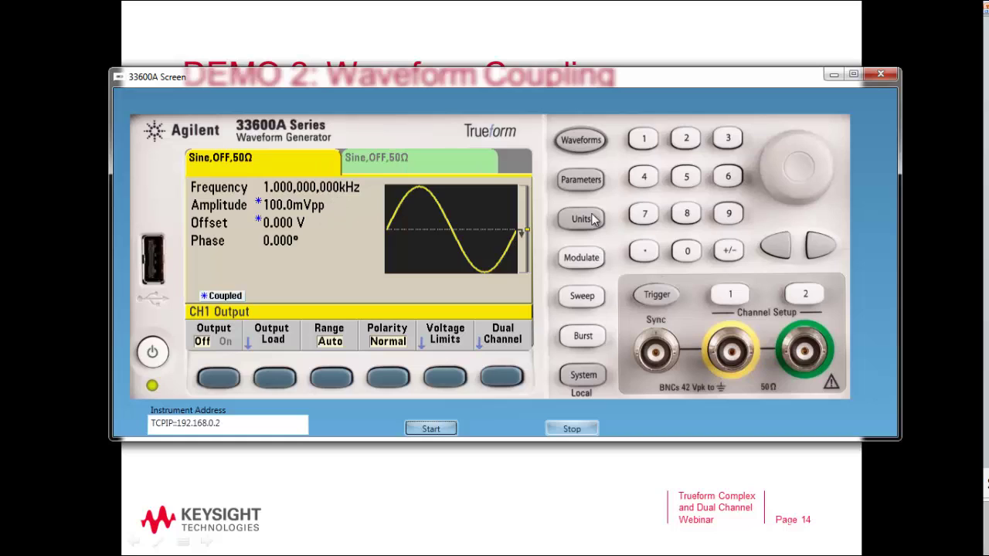
Step: Set channel 1 to 1 Vpp amplitude and 500 mV offset, then view channel 2
click(587, 185)
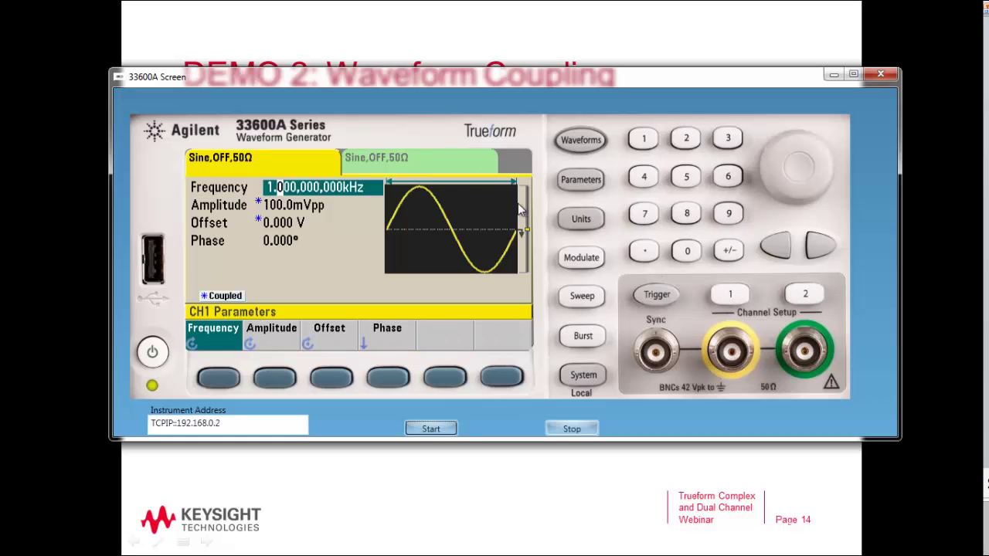
click(282, 382)
click(646, 142)
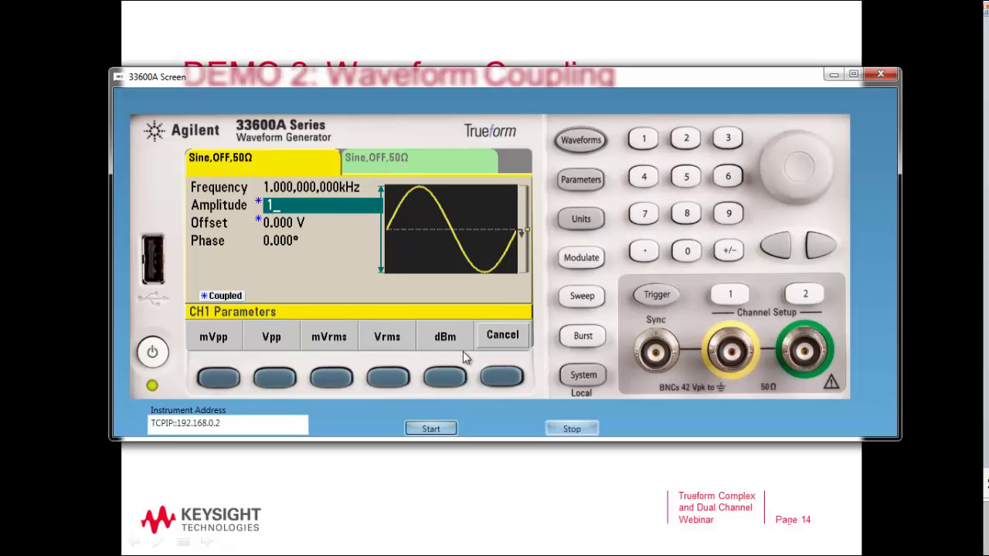
click(277, 378)
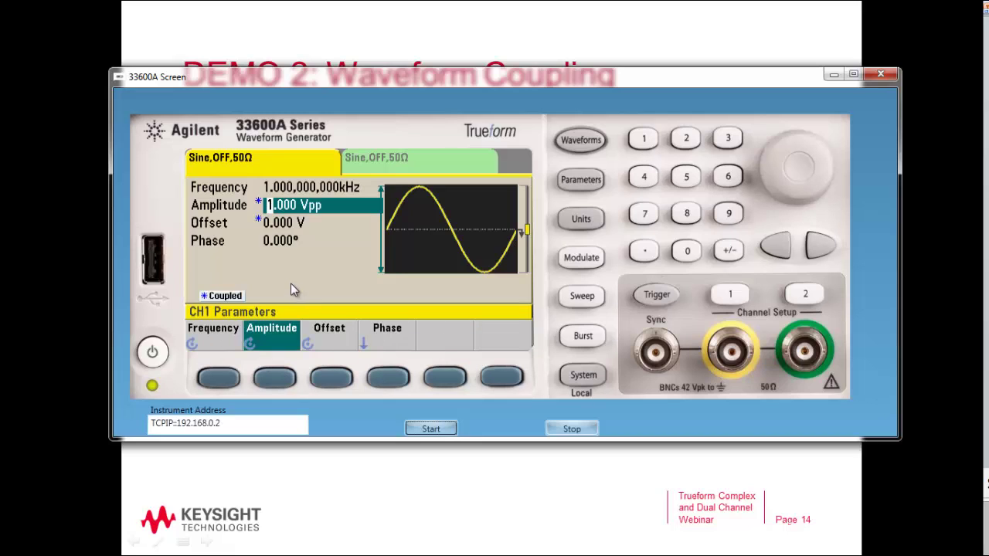
click(330, 377)
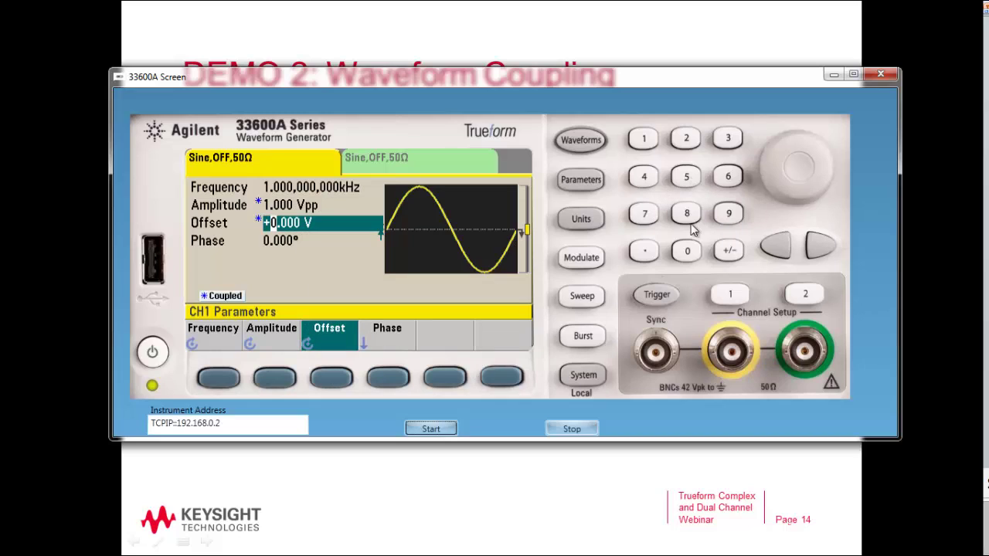
text(500)
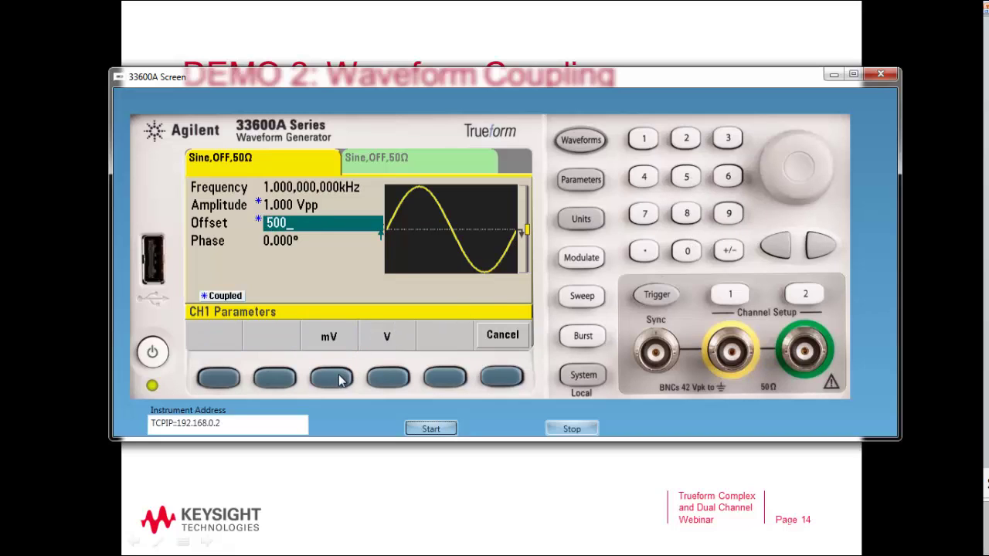
click(332, 377)
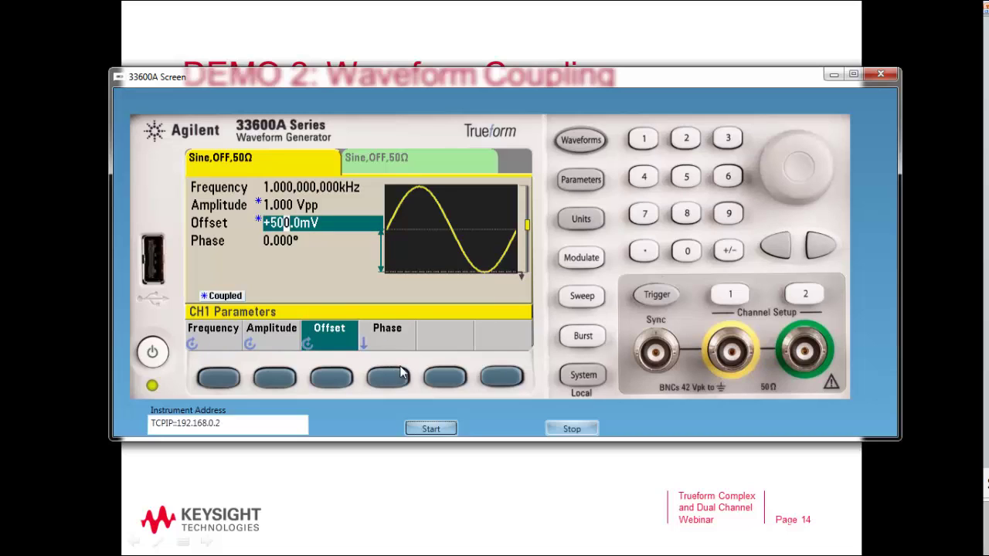
click(800, 300)
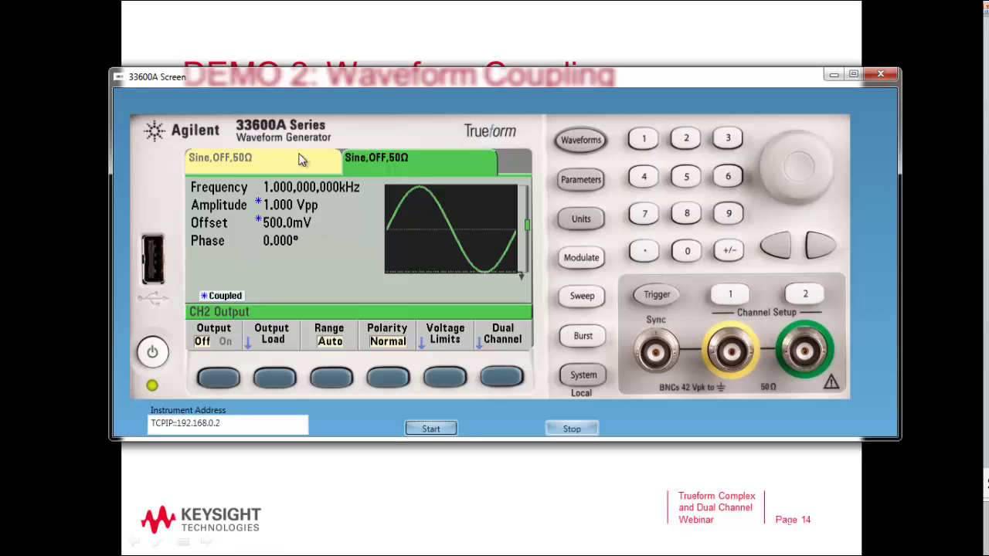
Step: From channel 1, turn Freq Cpl On with a CH2/CH1 ratio of 2.000
click(746, 299)
click(502, 376)
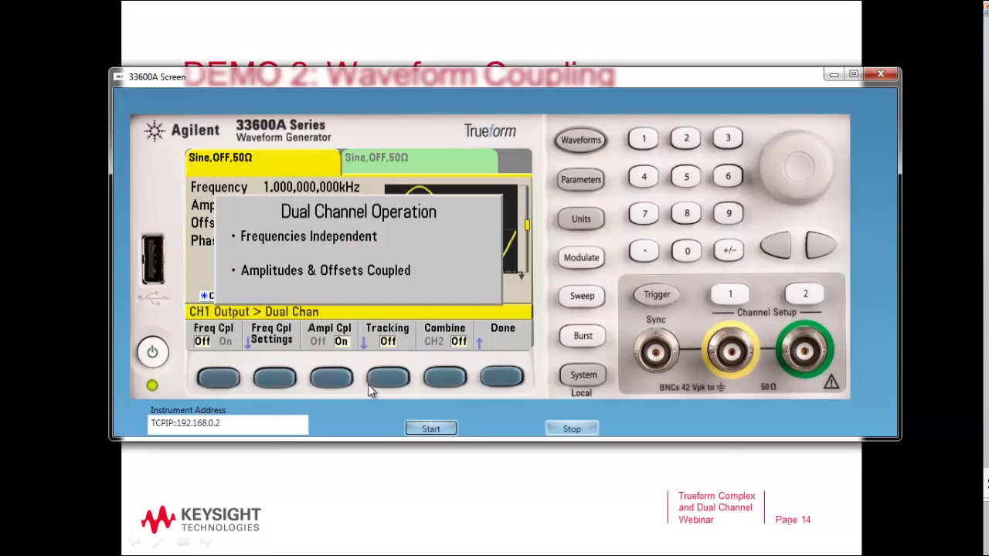
click(220, 384)
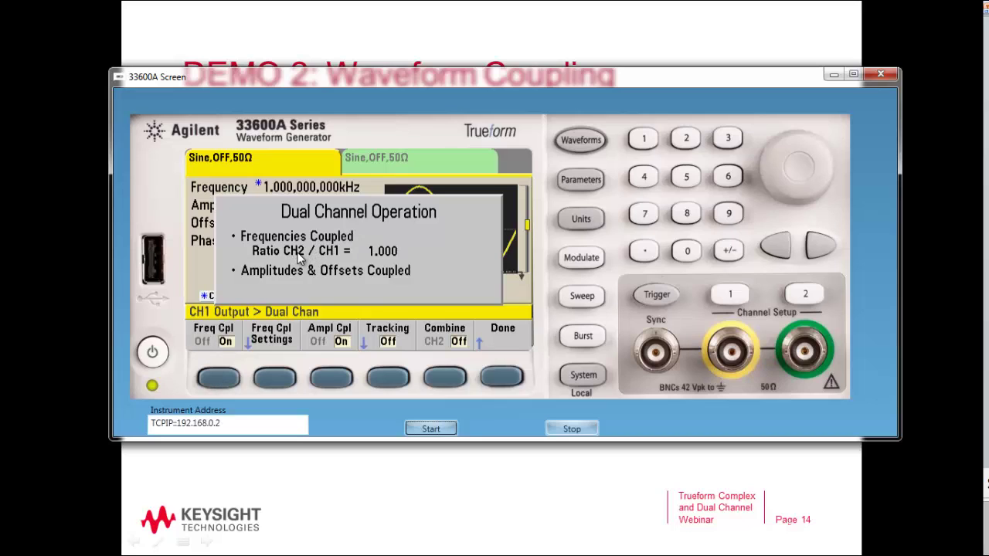
click(275, 378)
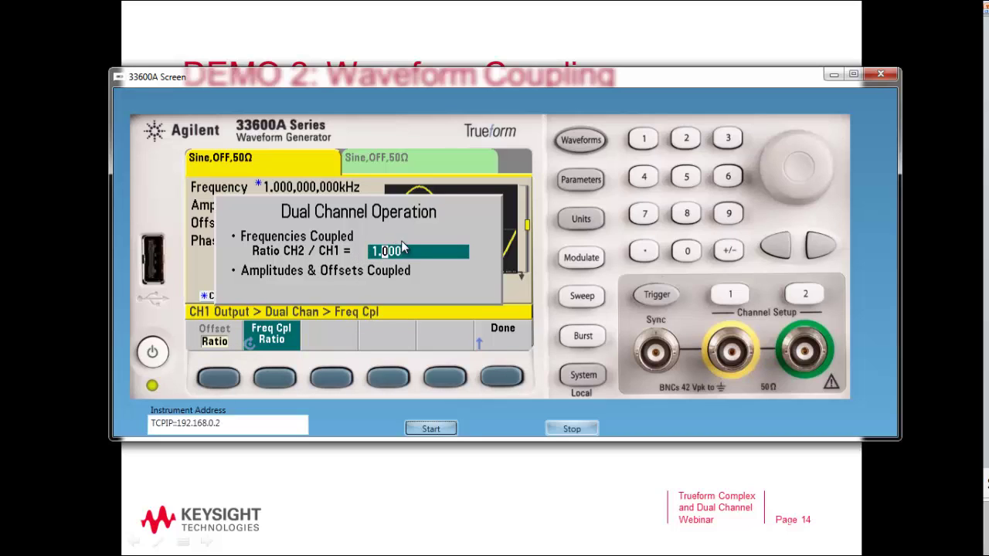
click(687, 139)
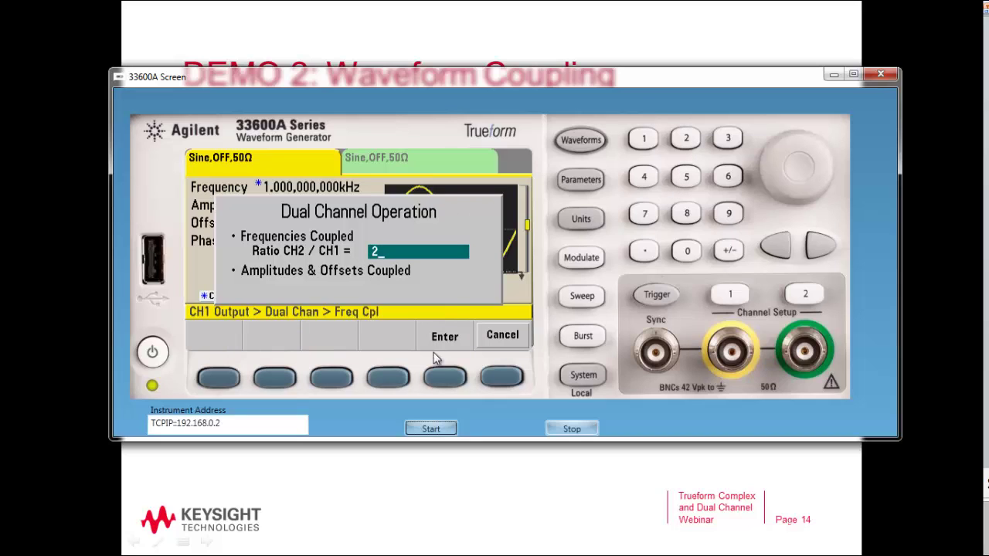
click(442, 381)
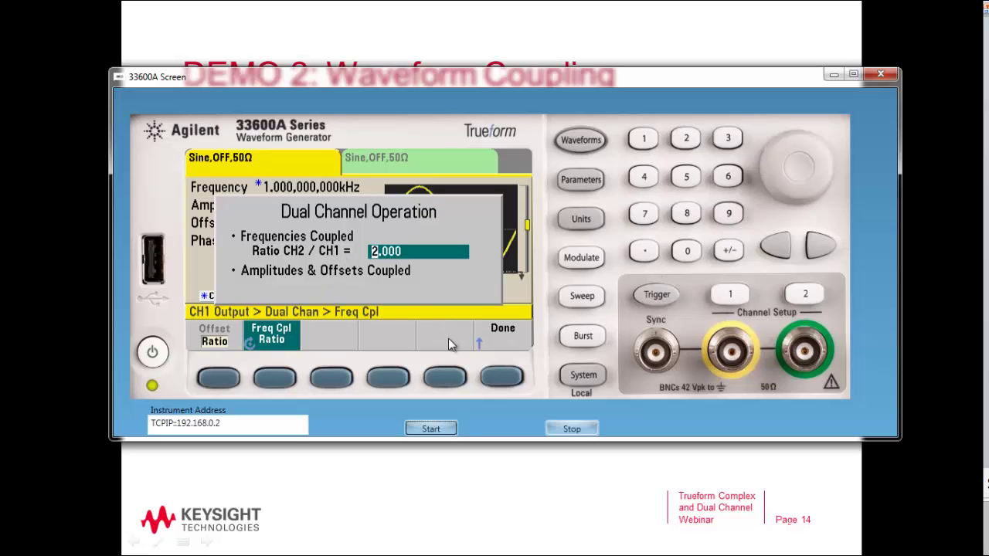
click(496, 378)
click(497, 379)
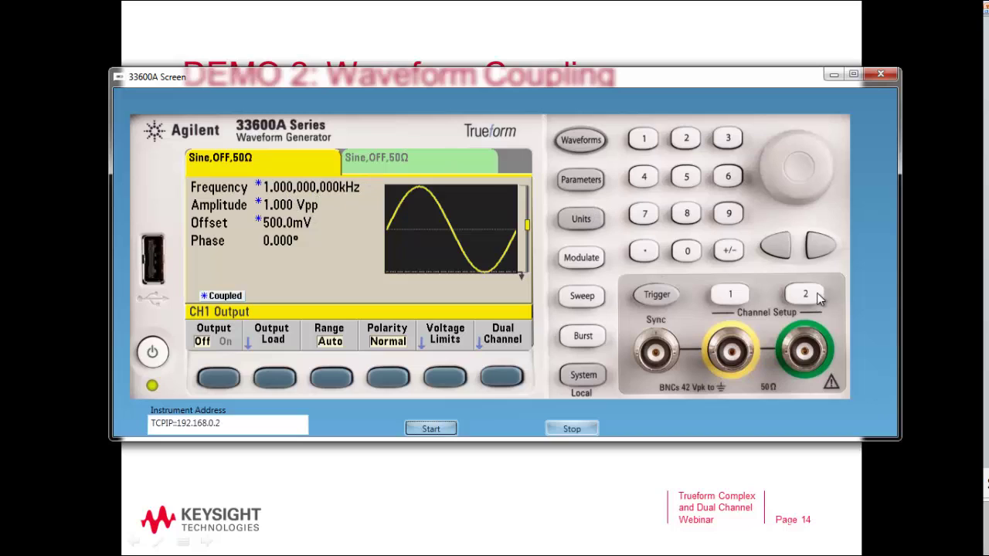
Step: Change channel 2's waveform shape to Square
click(460, 163)
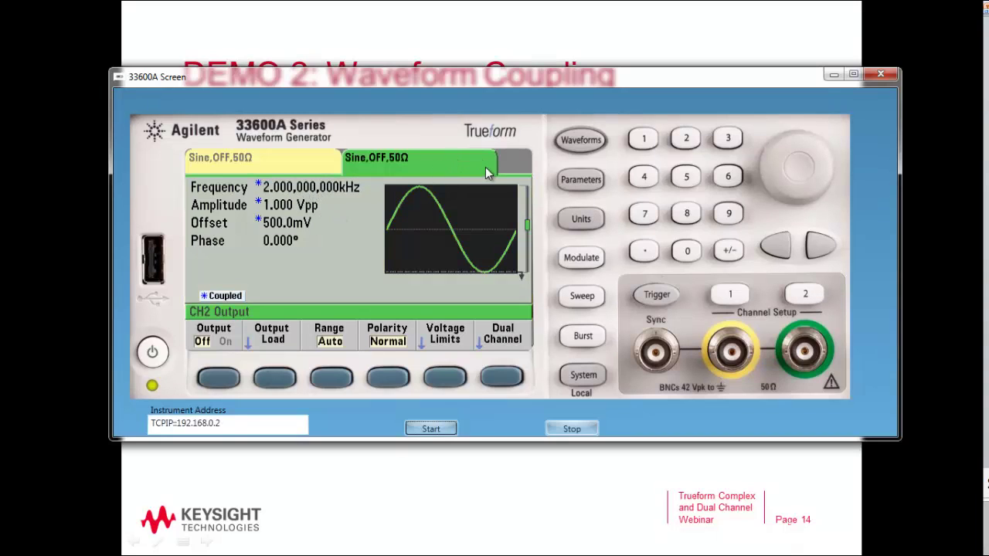
click(580, 147)
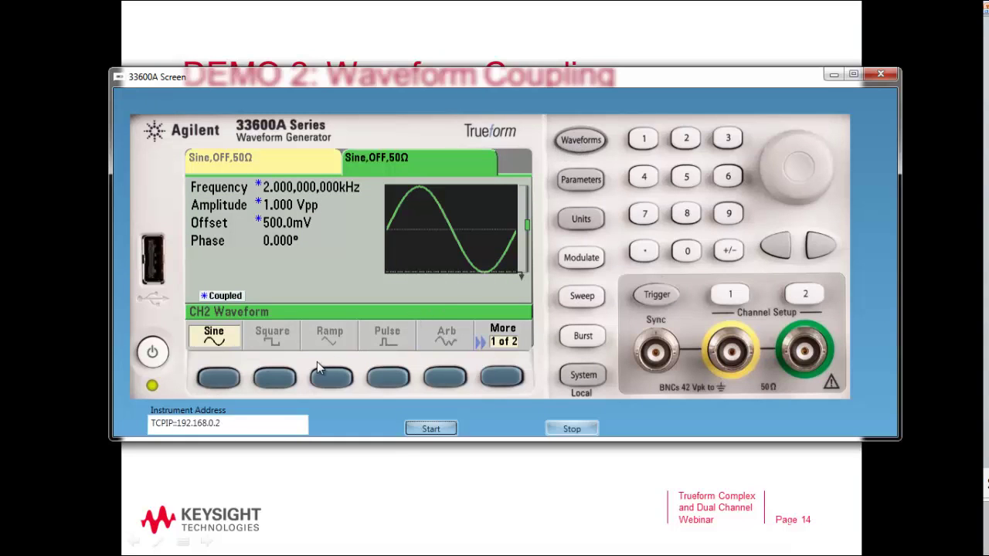
click(278, 383)
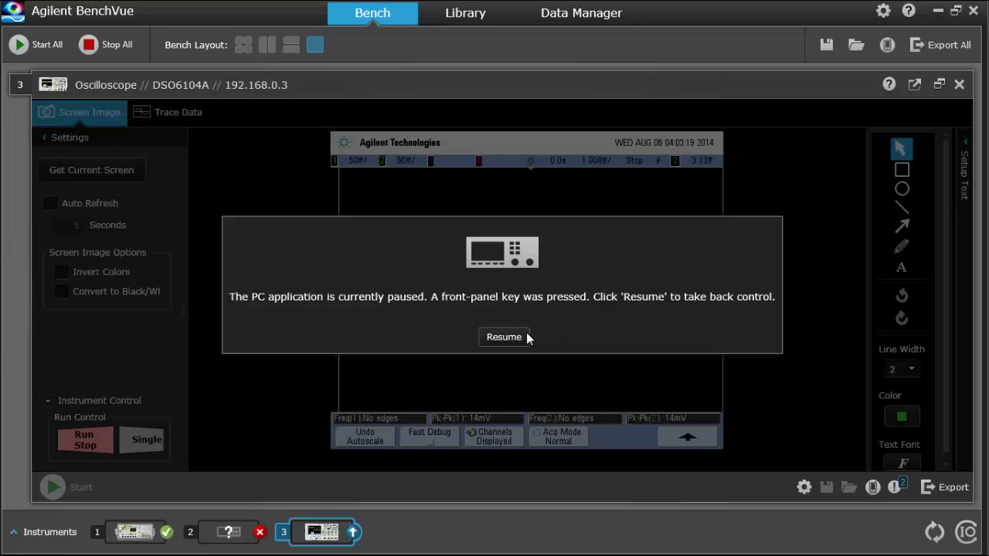
Step: Resume PC control of the scope and switch the generator's channel outputs On
click(526, 334)
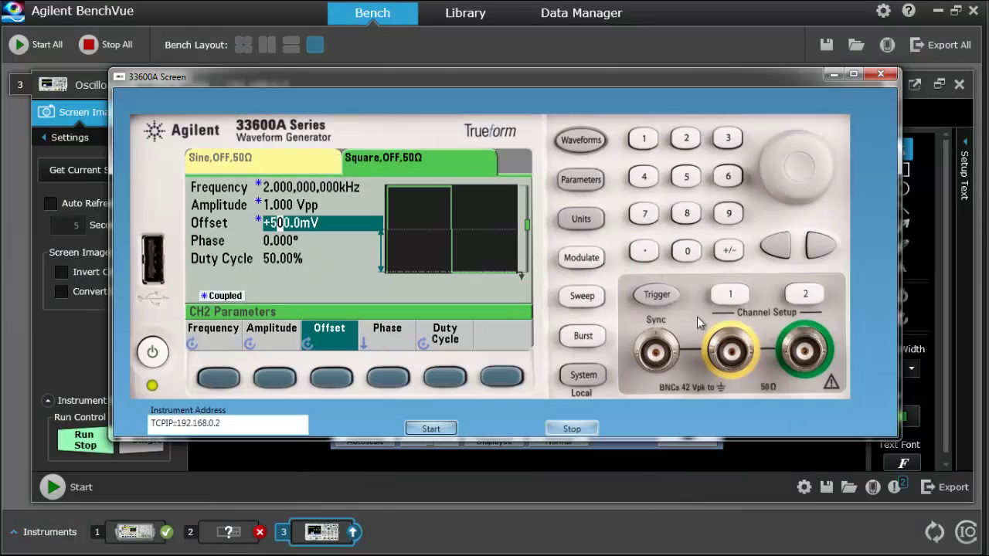
click(796, 295)
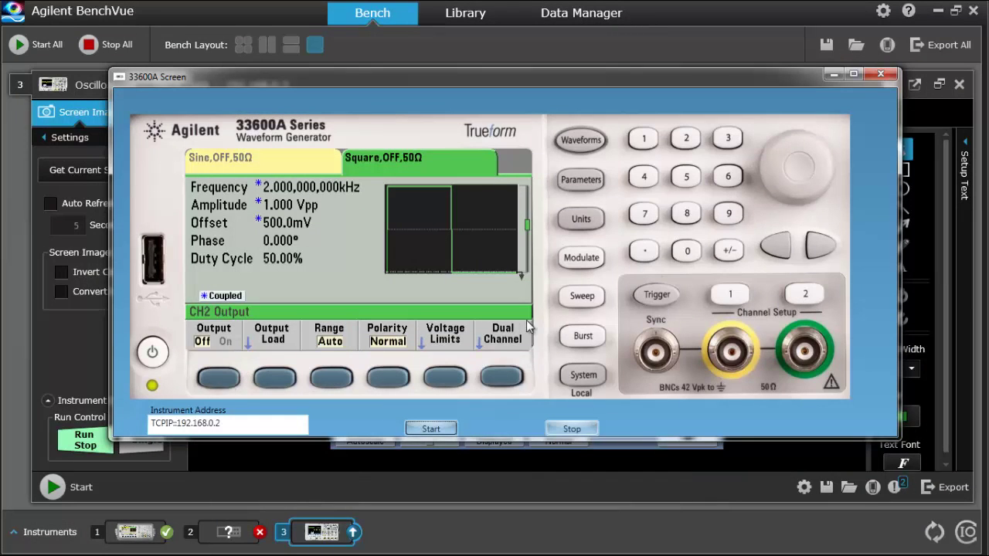
click(731, 298)
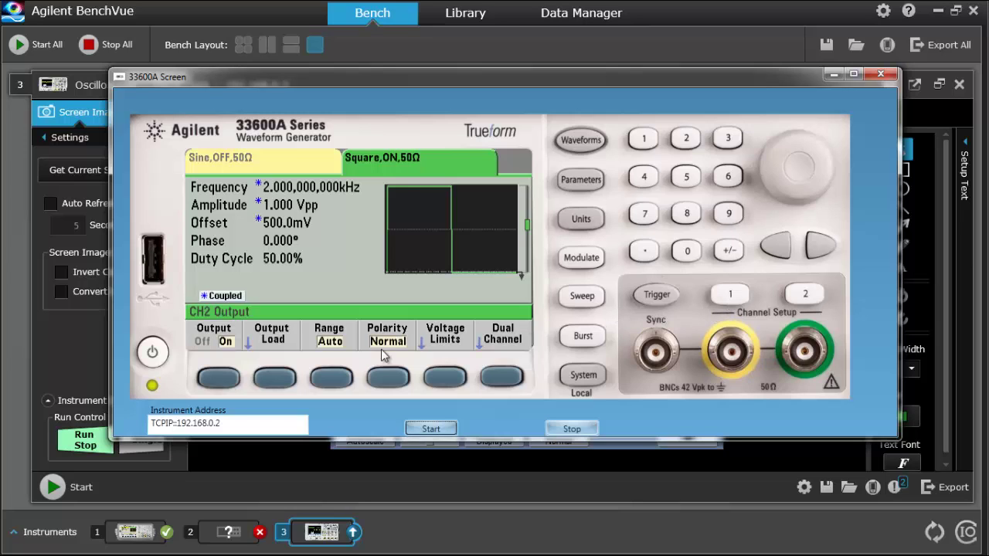
click(221, 378)
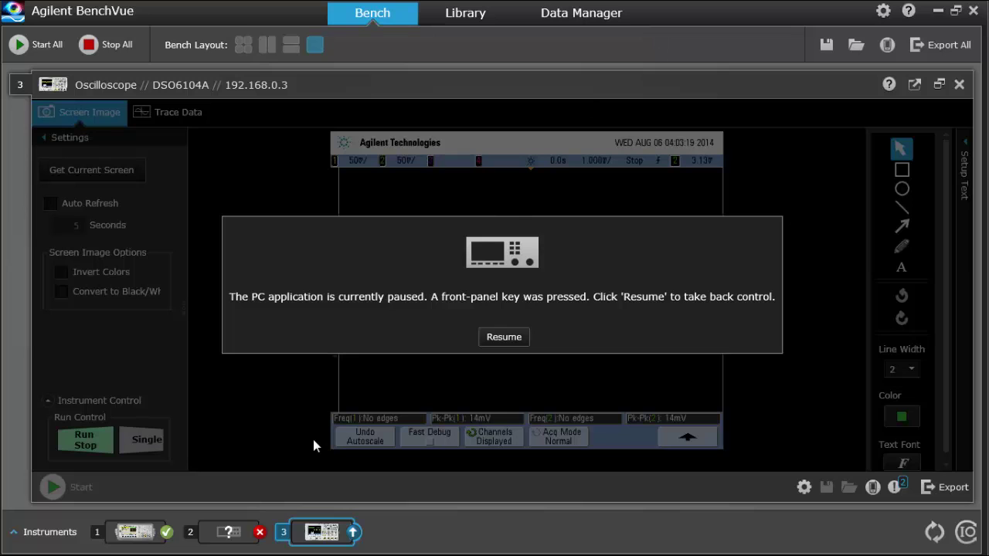
Step: Resume the scope, capture the 1 kHz sine and 2 kHz square, then minimize BenchVue
click(508, 337)
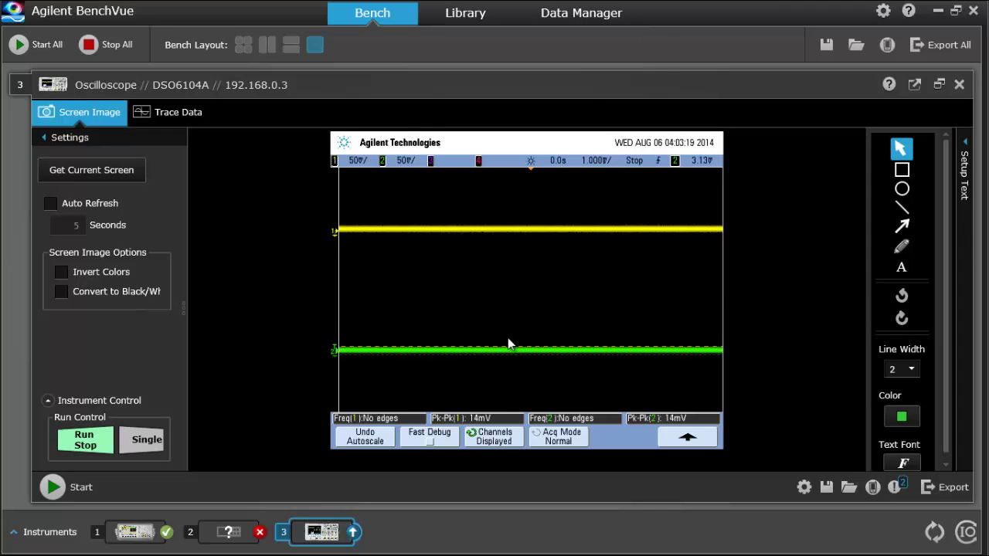
click(54, 486)
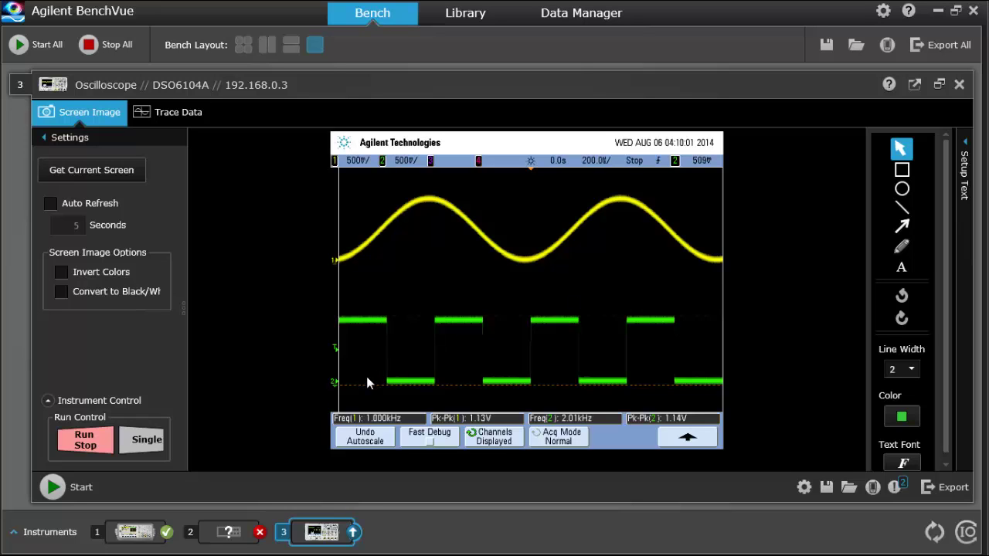
click(940, 11)
click(833, 75)
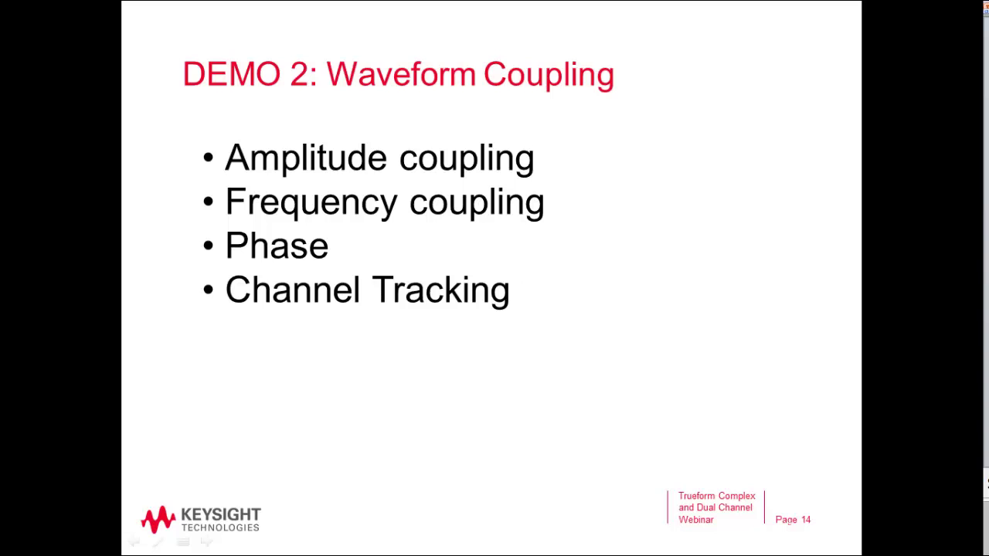
key(alt+Tab)
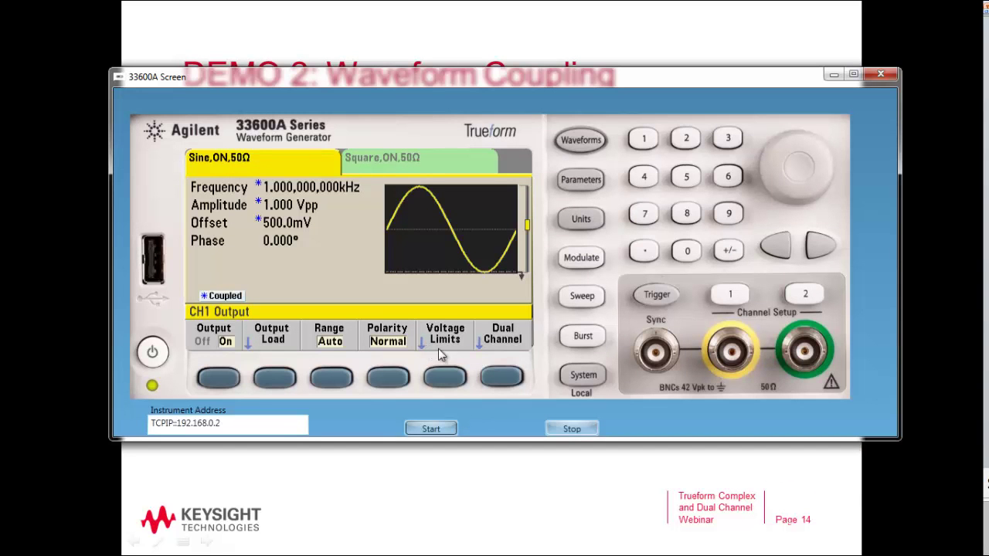
Step: Turn Freq Cpl and Ampl Cpl Off in Dual Channel, then show channel 2
click(496, 377)
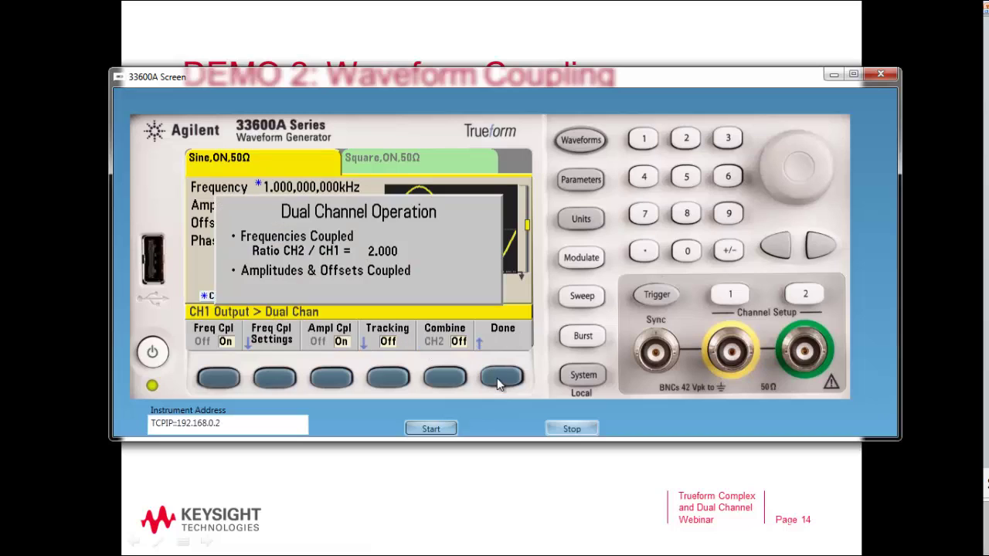
click(220, 379)
click(331, 377)
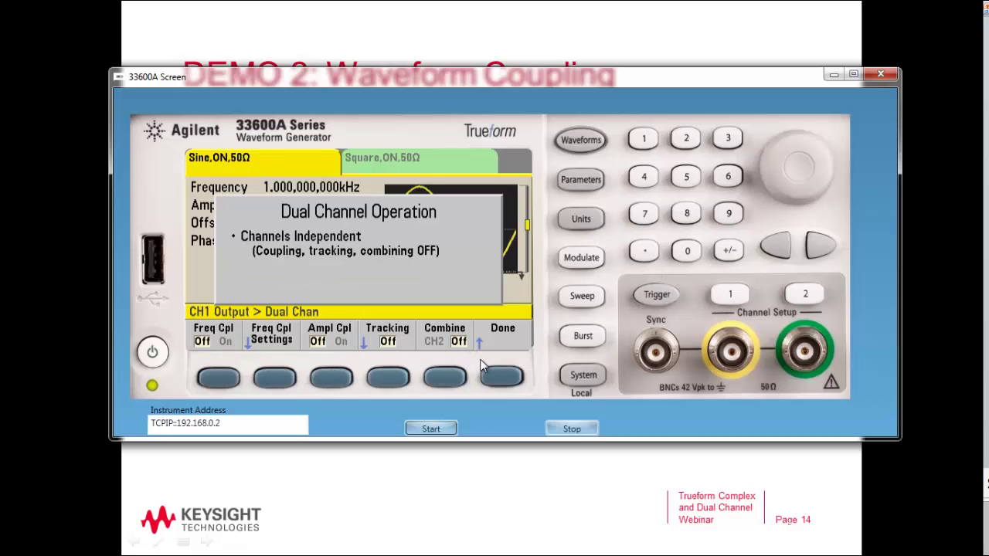
click(494, 376)
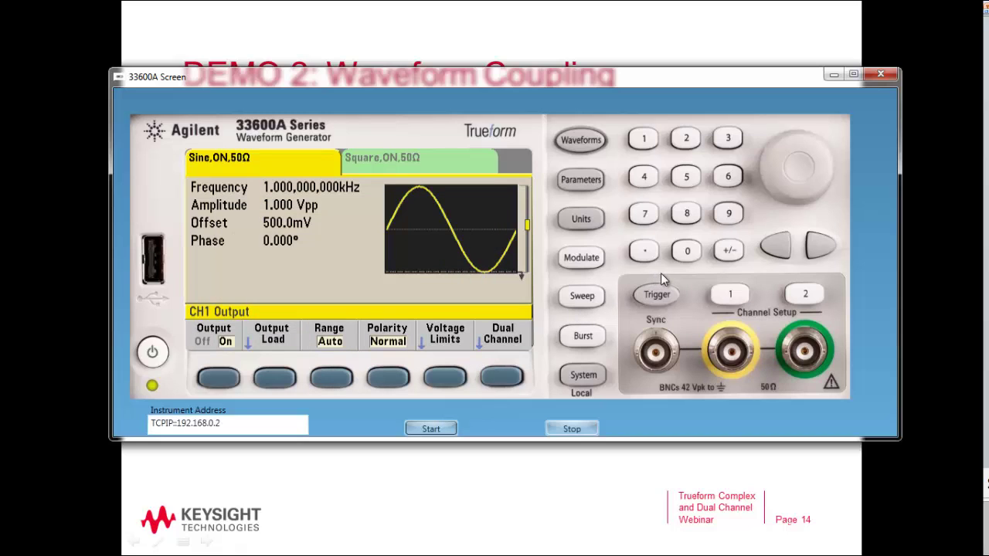
click(812, 294)
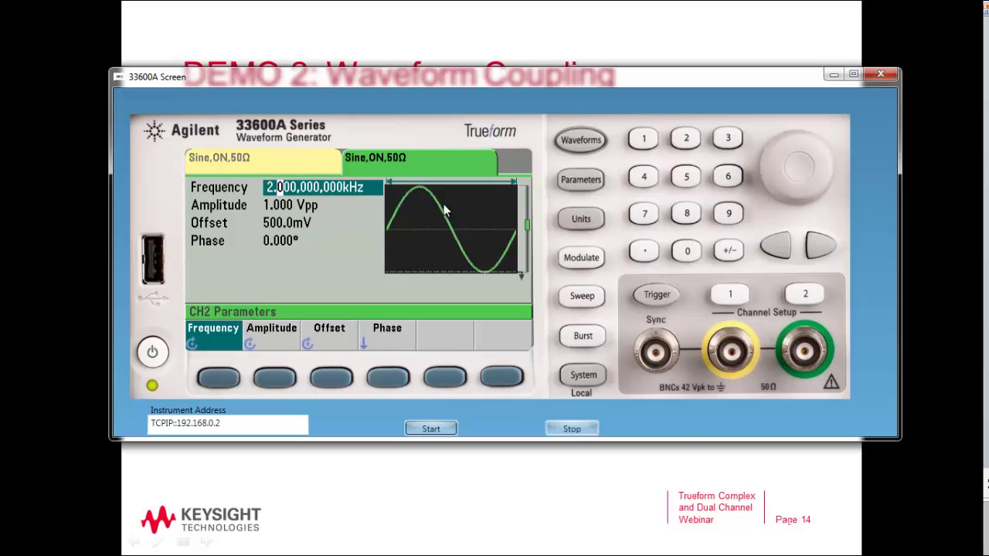
Step: Set channel 2's frequency to 1 kHz and return to BenchVue
click(644, 139)
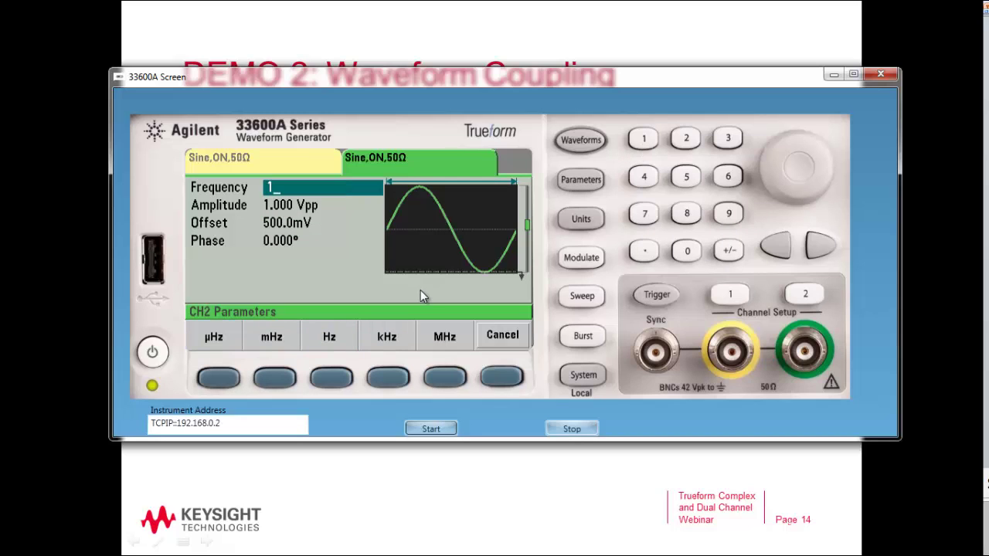
click(396, 375)
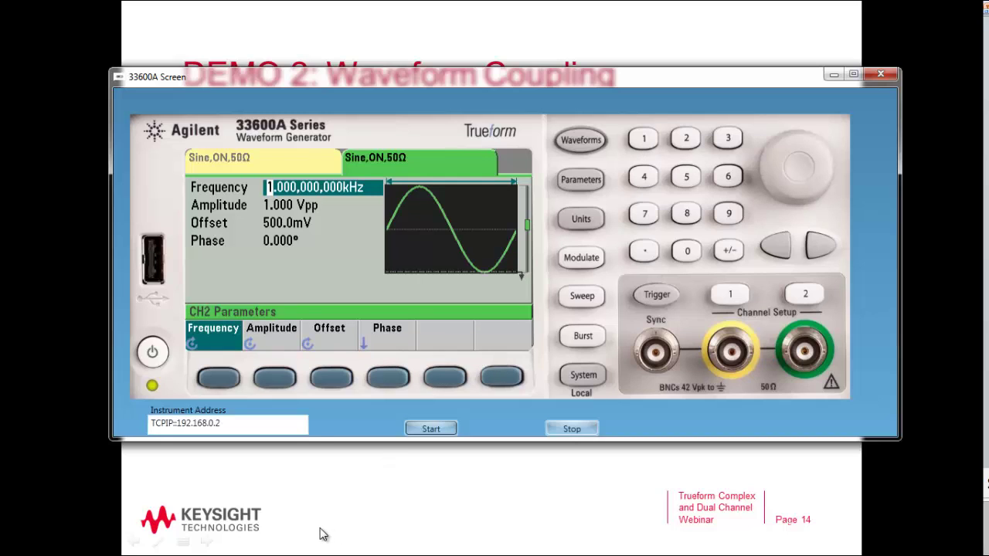
key(alt+Tab)
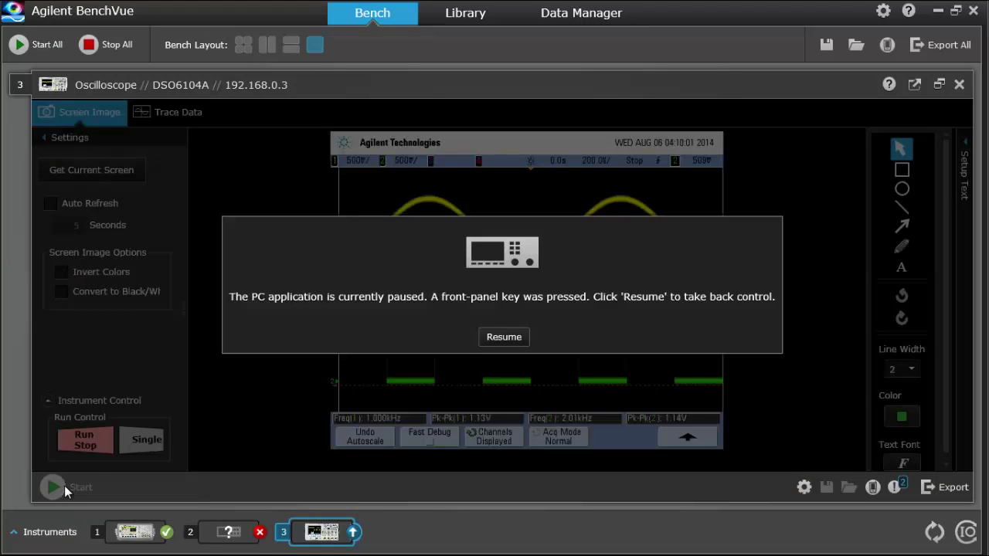
Step: Resume the scope and capture two fresh images of the out-of-phase sines, then switch to the generator
click(485, 341)
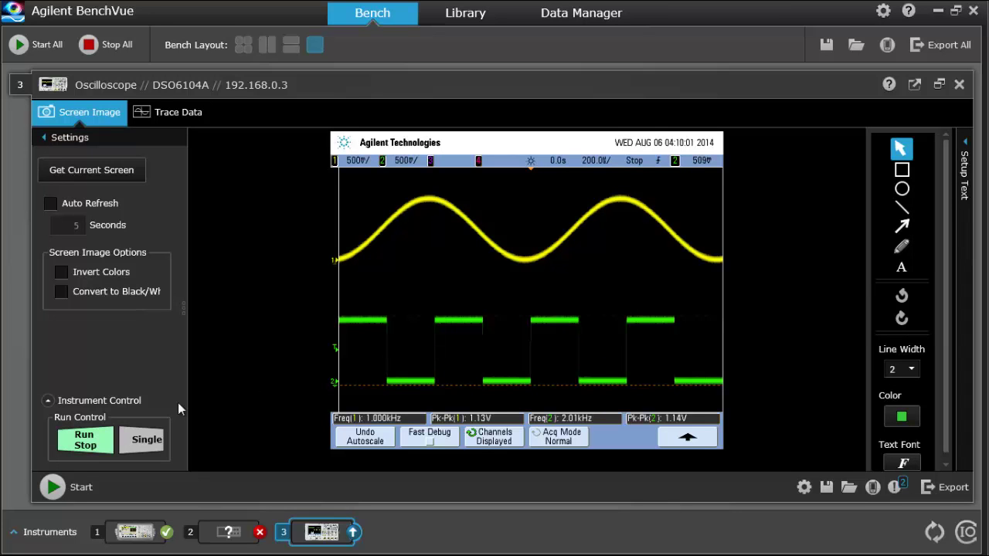
click(60, 487)
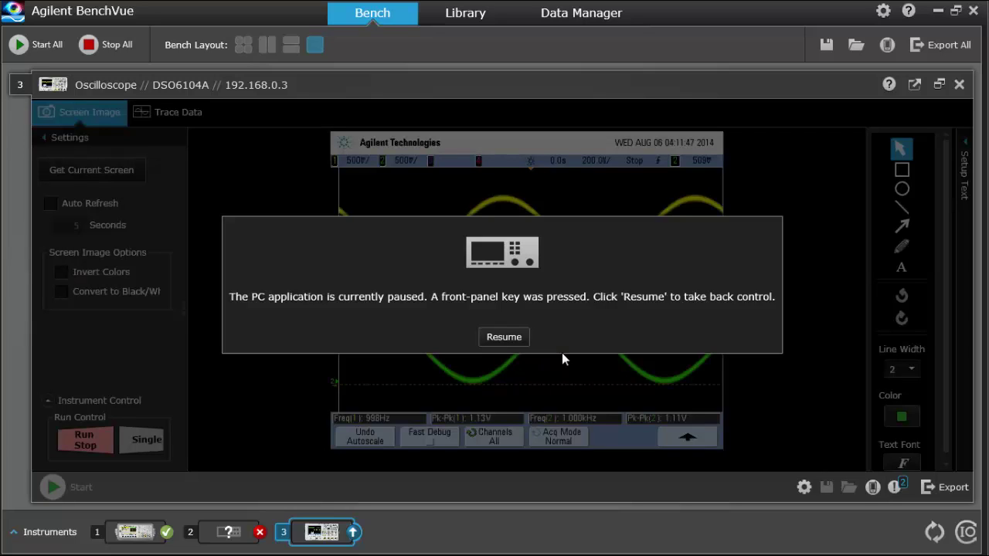
click(512, 337)
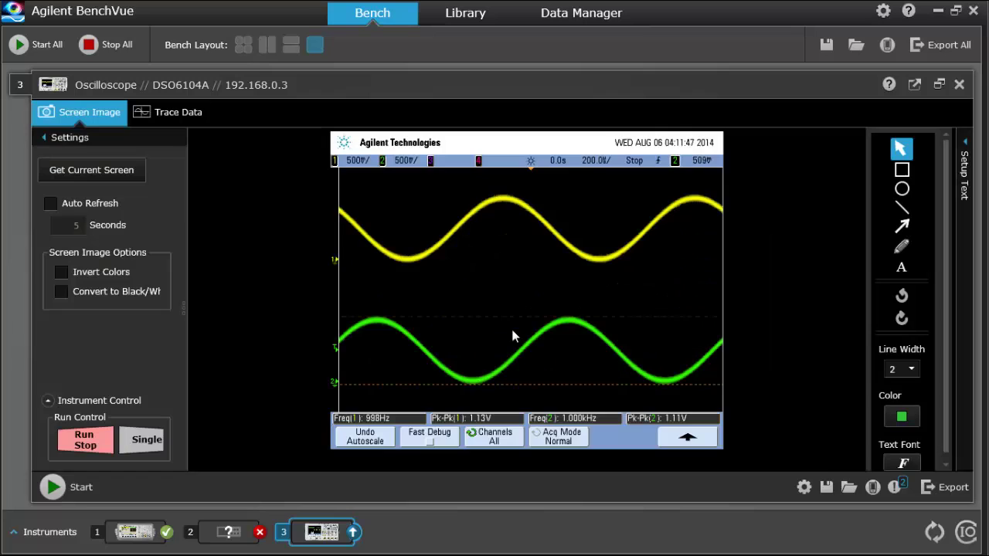
click(53, 487)
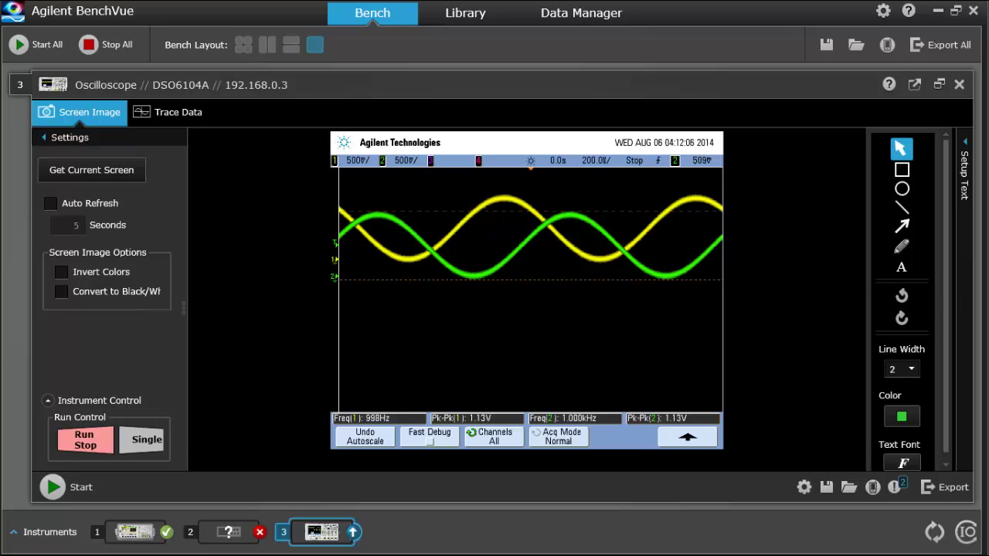
key(alt+Tab)
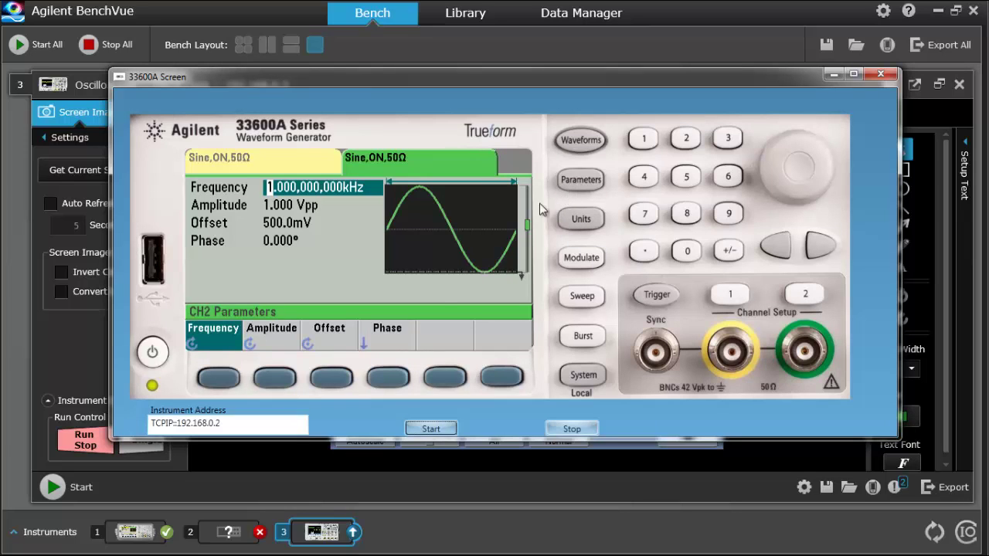
Step: Sync channel 2's phase to +0.000°, capture the in-phase sines, and minimise BenchVue
click(391, 380)
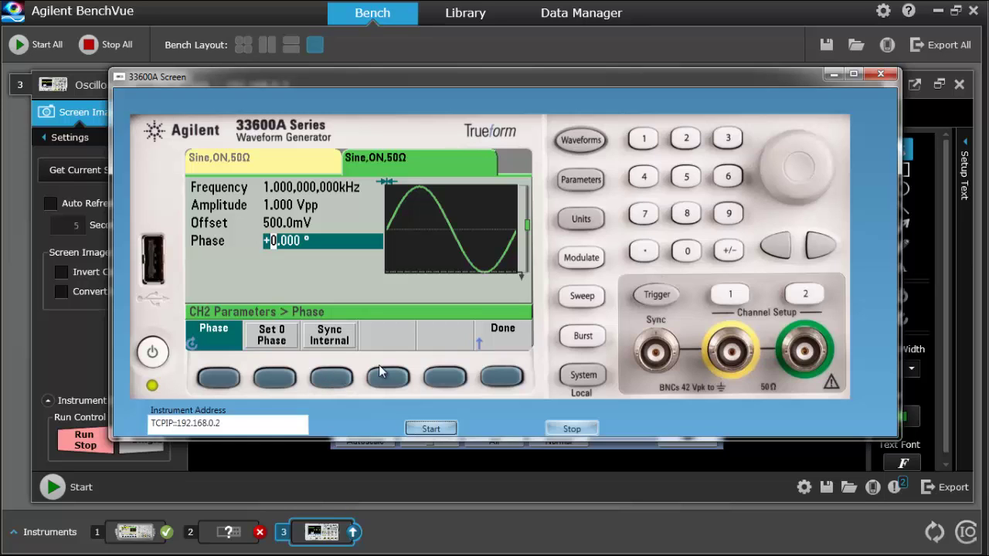
key(alt+F4)
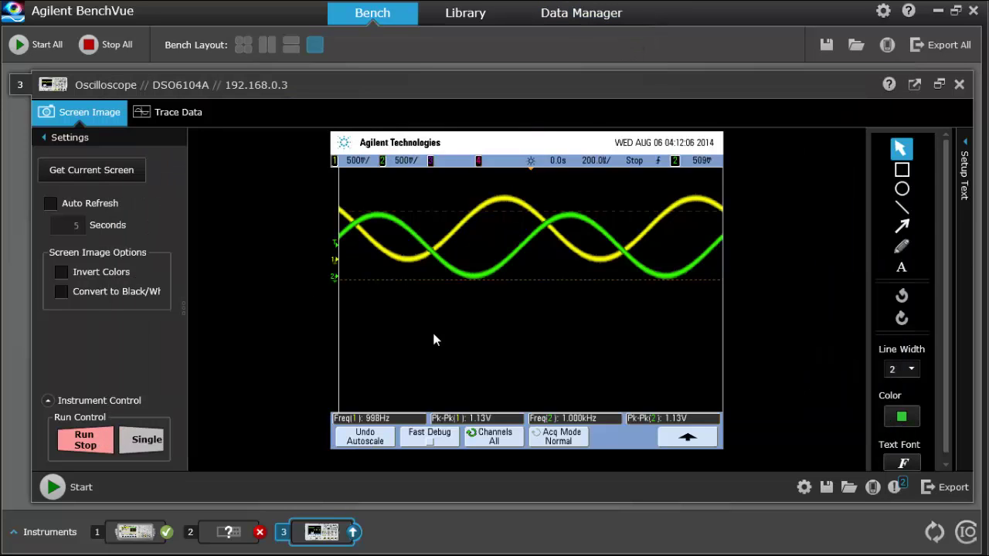
click(52, 488)
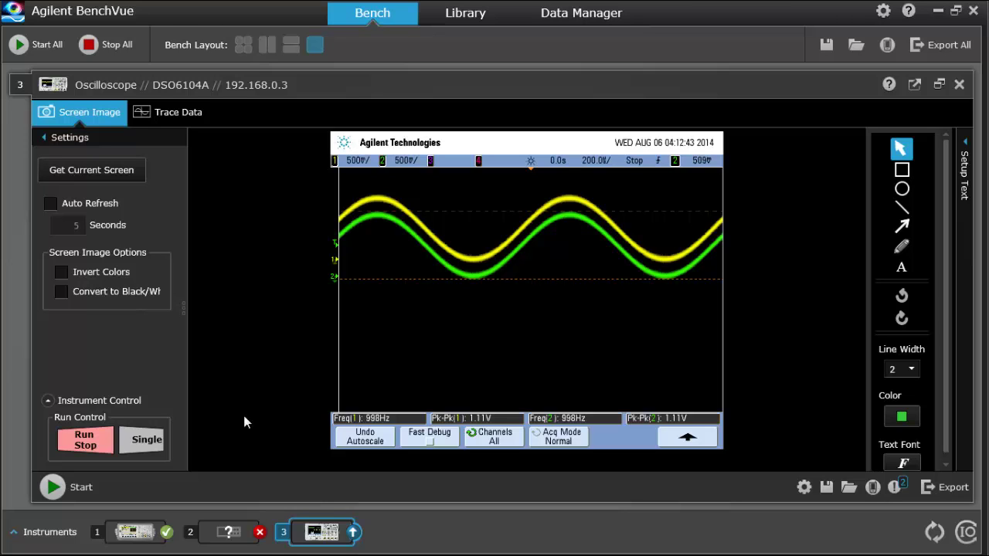
click(936, 11)
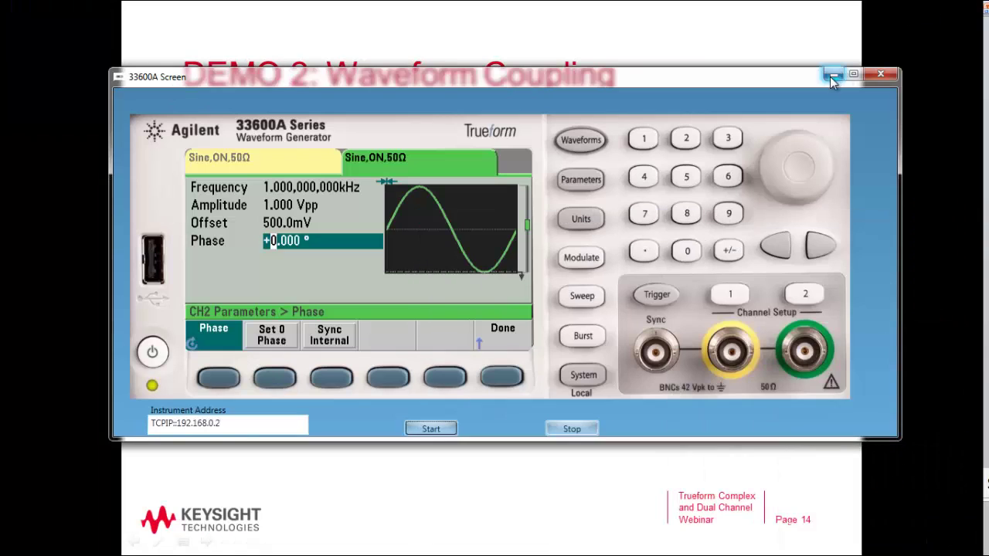
click(832, 76)
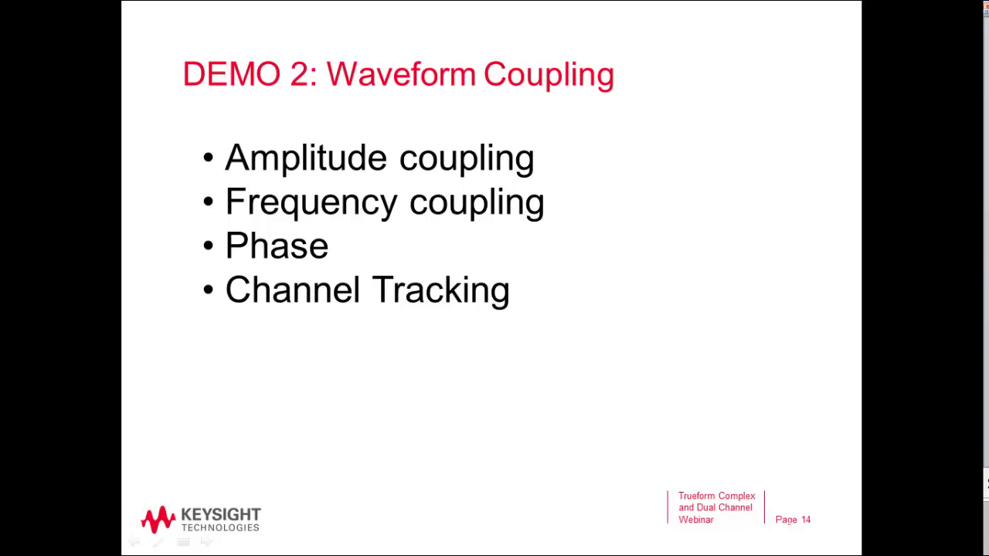
key(alt+Tab)
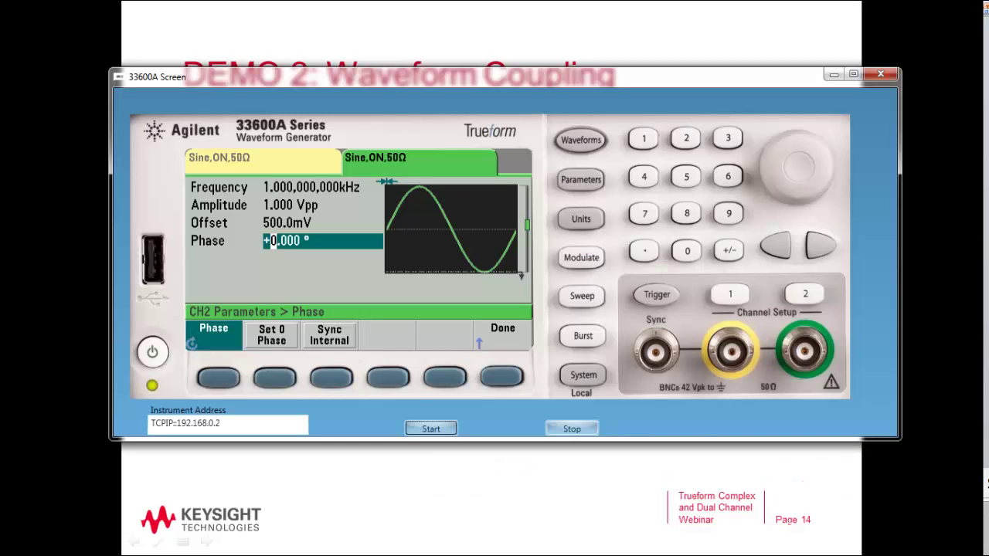
Step: From channel 1's Dual Channel settings, set Tracking to Identical
click(502, 377)
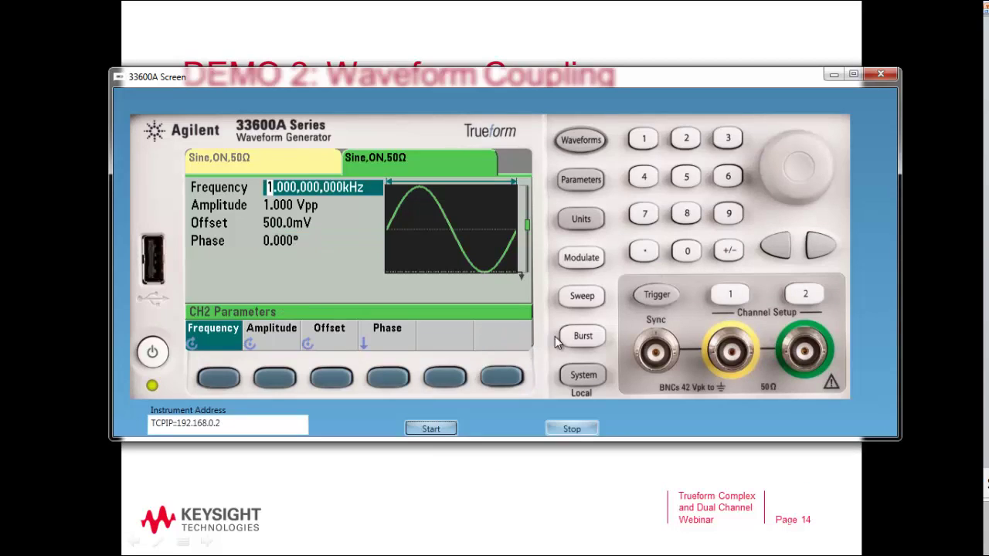
click(731, 294)
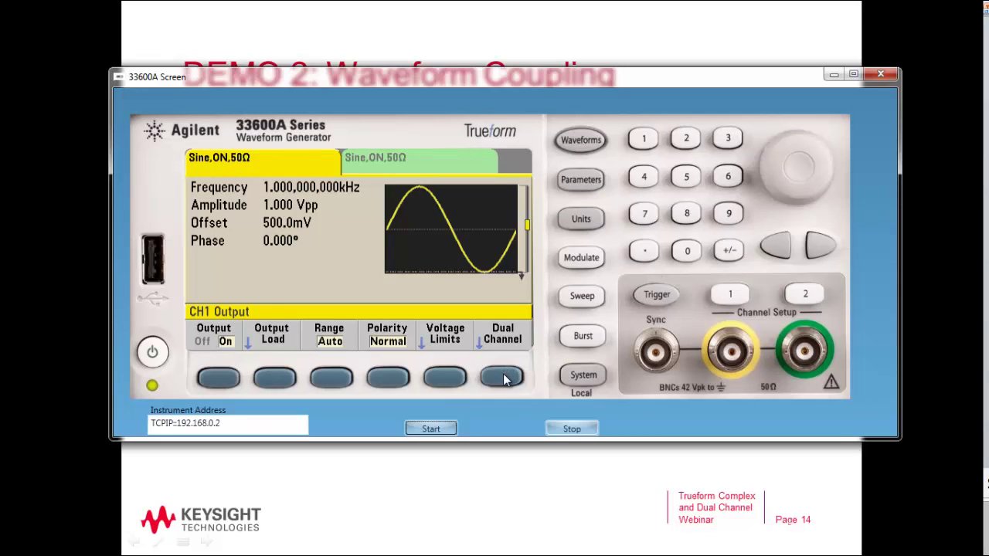
click(503, 377)
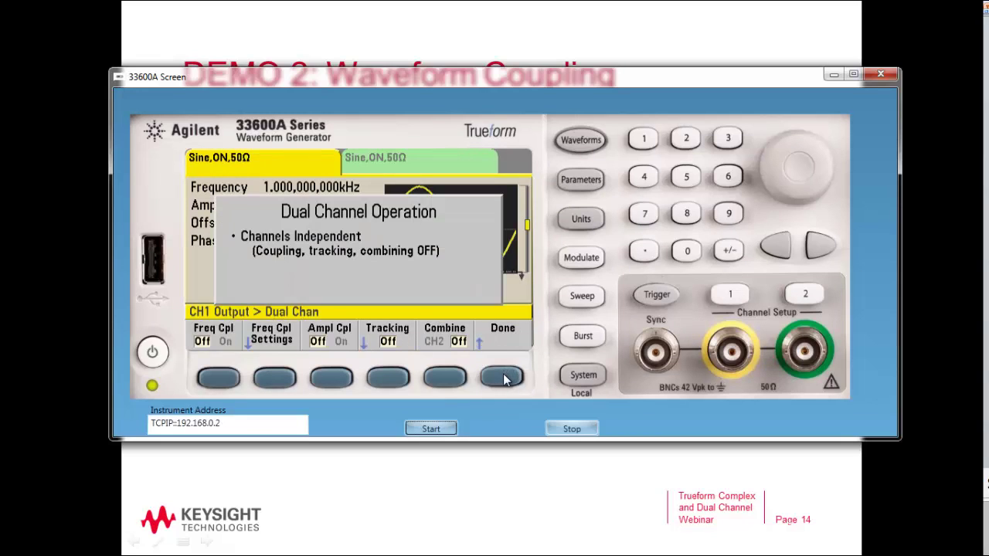
click(390, 377)
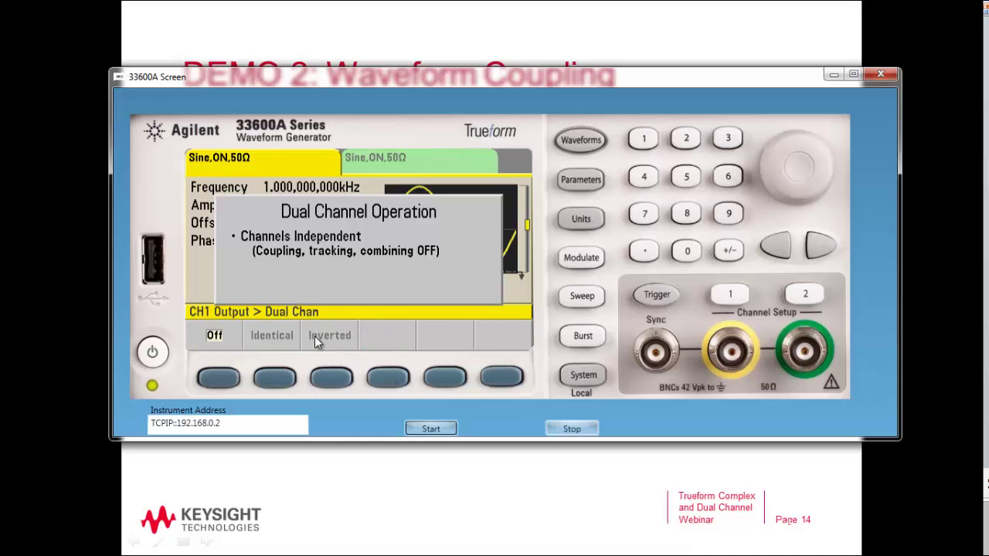
click(268, 350)
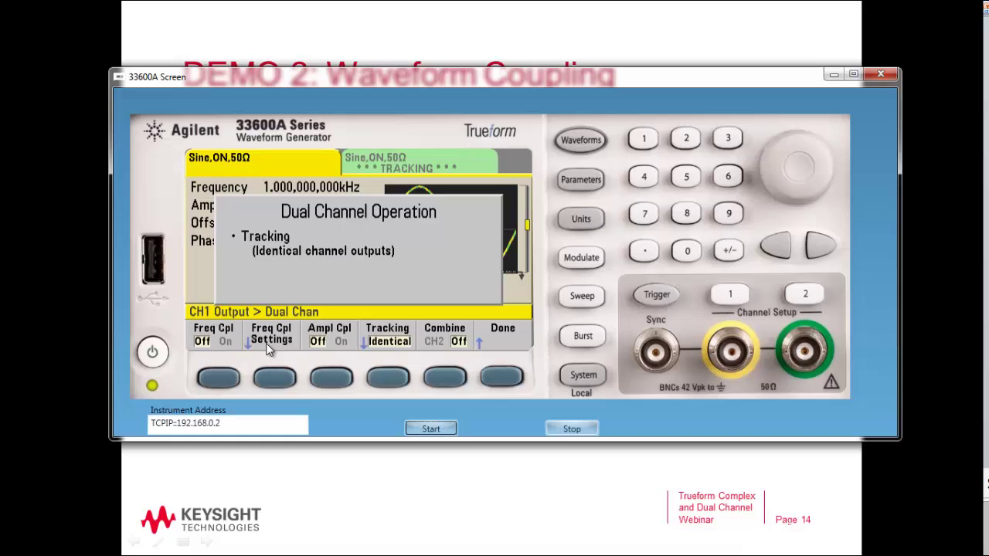
Step: Close the dual channel settings and check that channel 2 and channel 1 now match
click(502, 376)
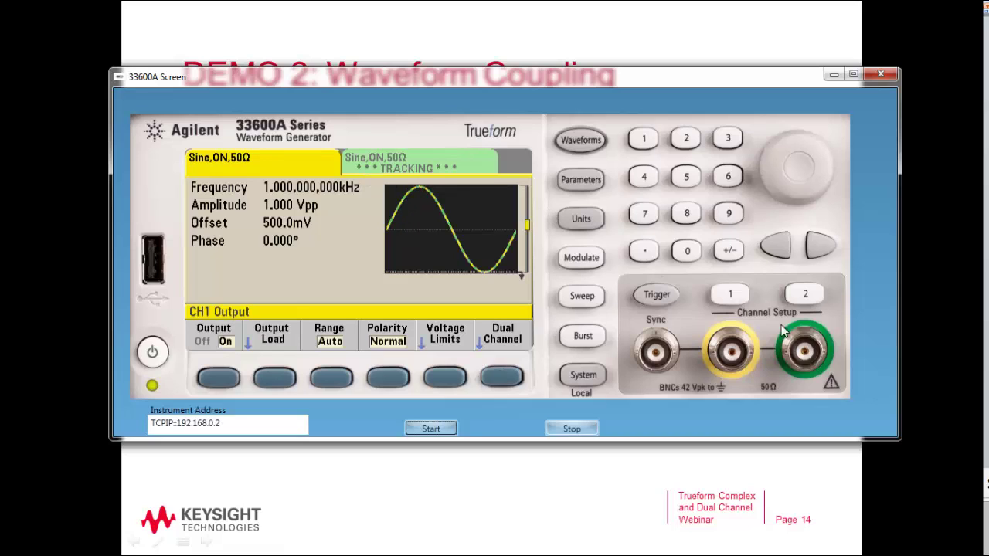
click(808, 297)
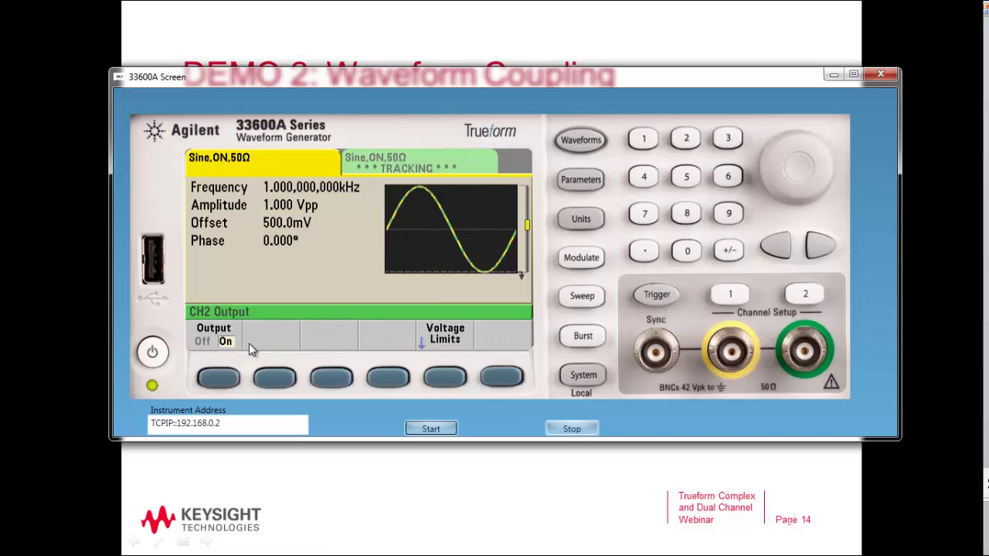
click(743, 290)
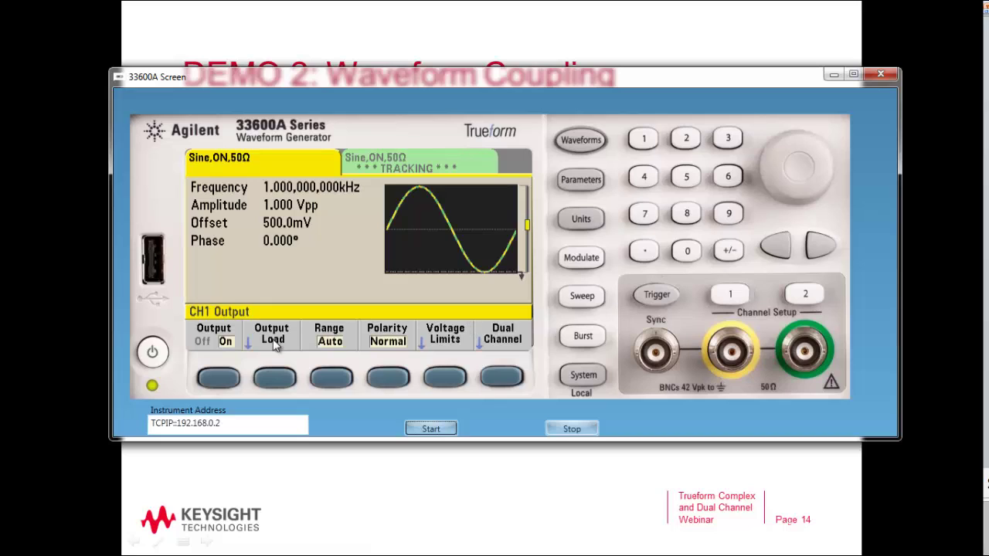